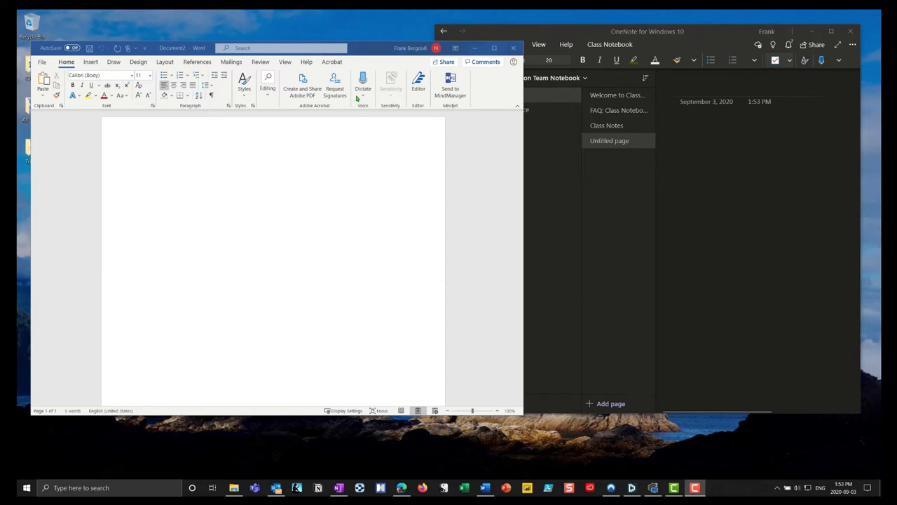
# - Maximise Word, set dictation to German (Germany) and dictate 'familie hat von deutschland'
pyautogui.moveTo(380, 50); pyautogui.dragTo(477, 59)
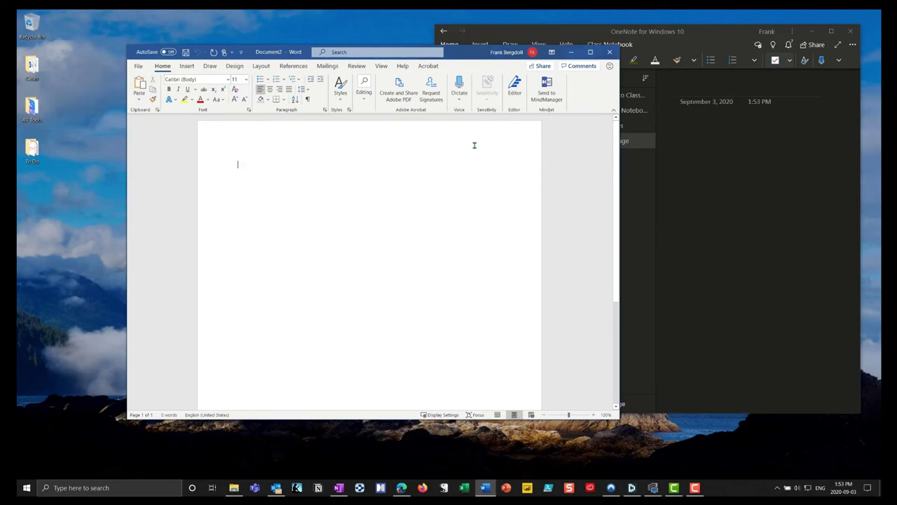
pyautogui.click(590, 51)
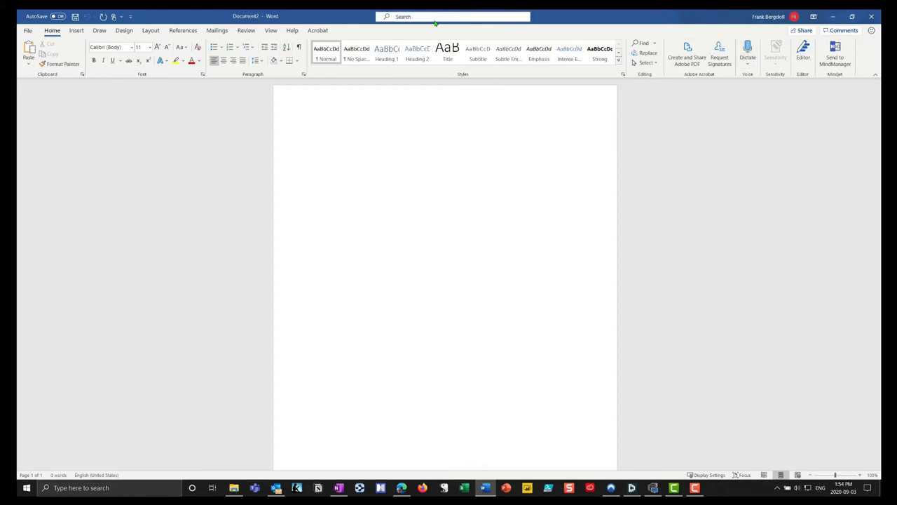
pyautogui.click(749, 67)
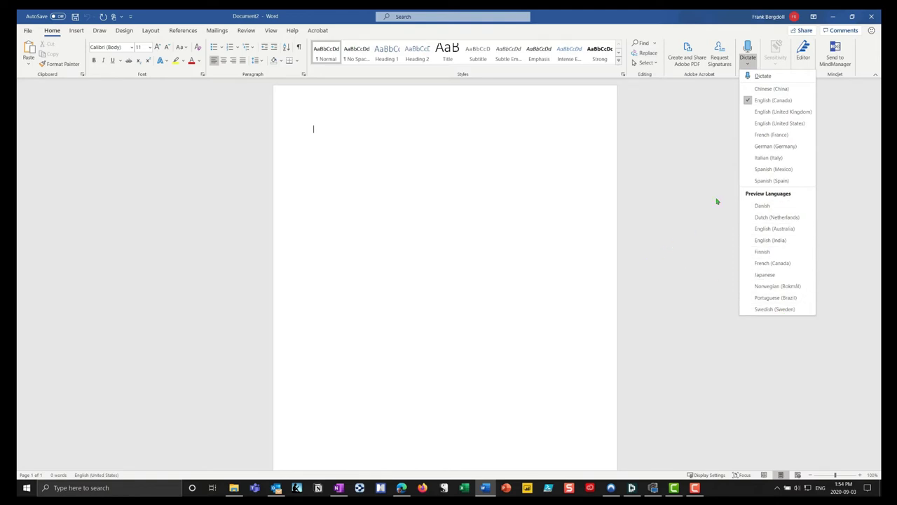
pyautogui.click(774, 147)
pyautogui.click(705, 143)
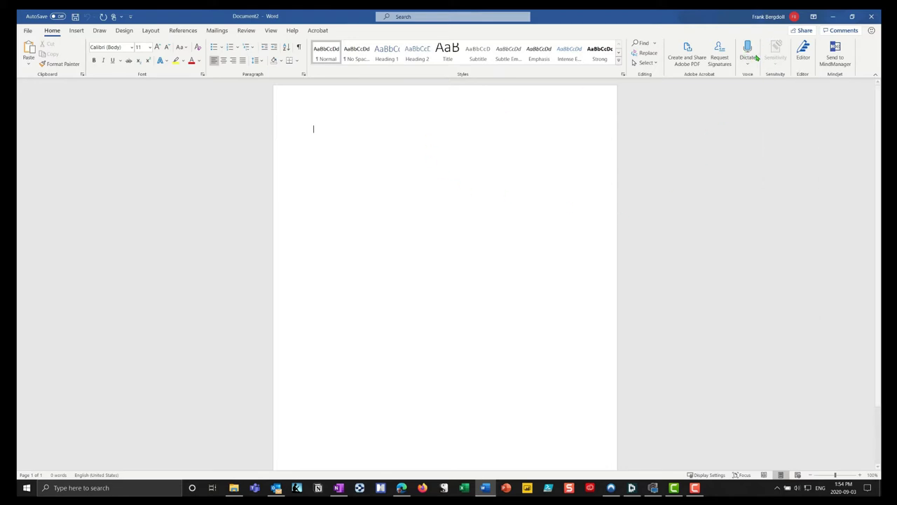
pyautogui.click(748, 50)
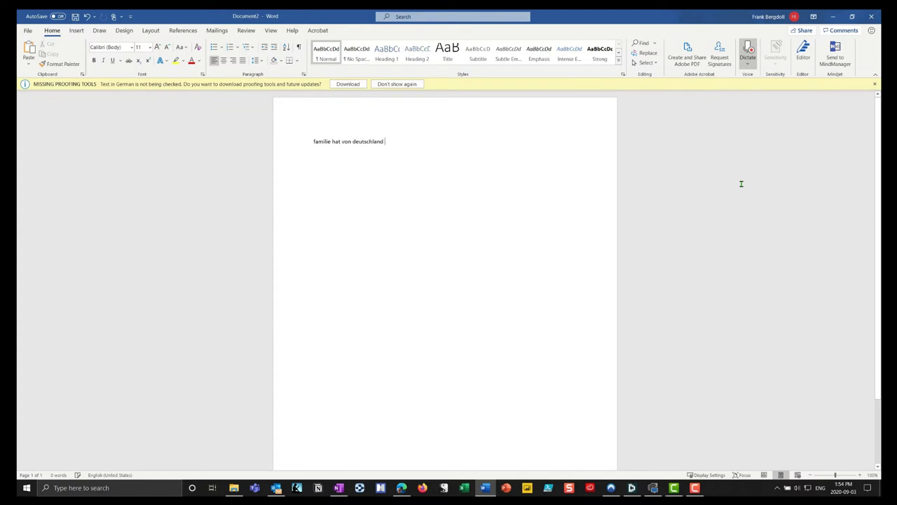
# - Stop German dictation after 'Meine Familie hat von Deutschland aus gekommen' and reopen the language list
pyautogui.click(748, 50)
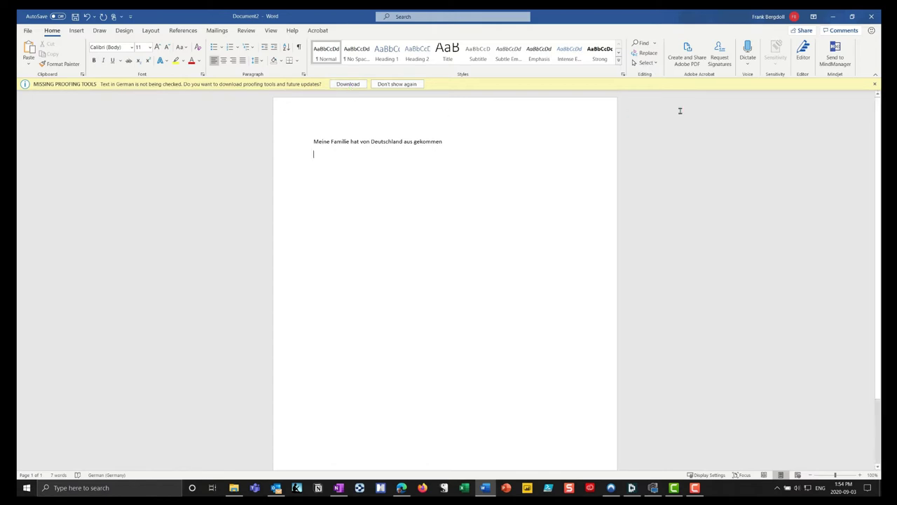
pyautogui.click(748, 64)
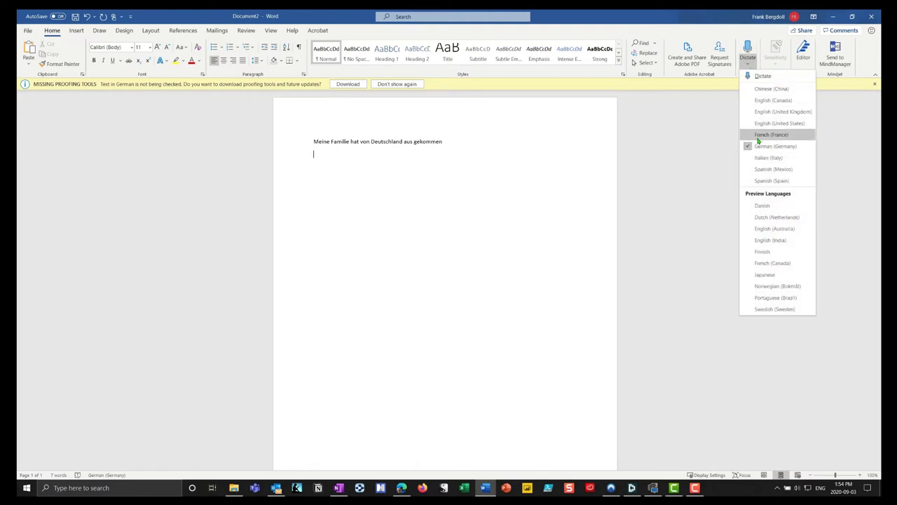
# - Download the German Language Pack for Office from the Microsoft support page
pyautogui.click(356, 86)
pyautogui.click(356, 86)
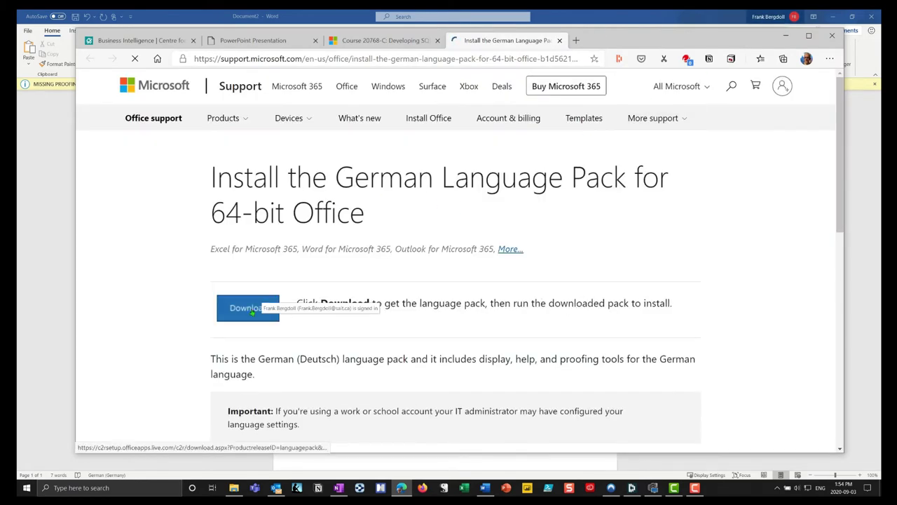
pyautogui.click(252, 308)
pyautogui.click(34, 180)
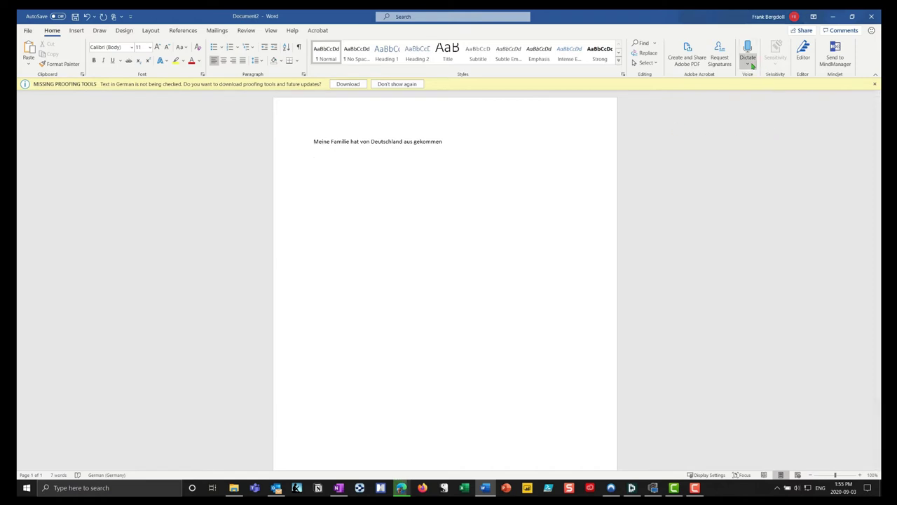
# - Switch the dictation language back to English (Canada) and confirm the choice
pyautogui.click(747, 63)
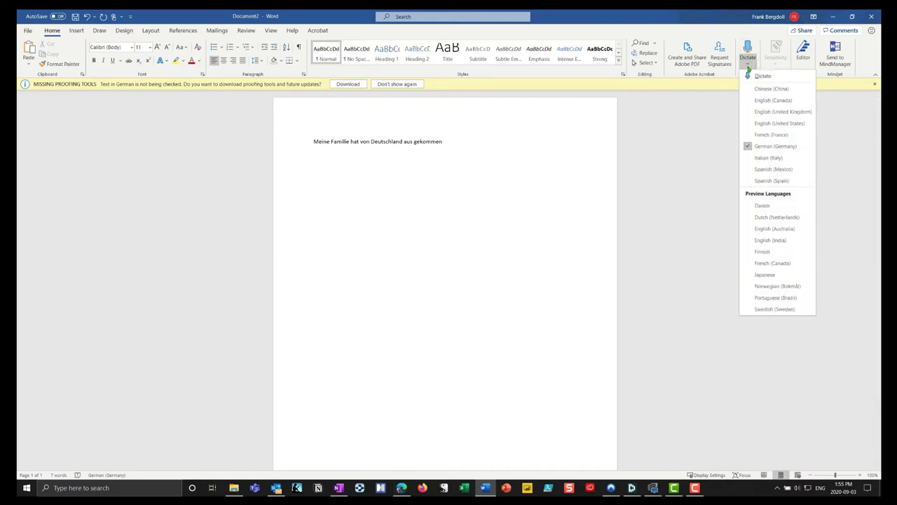
pyautogui.click(771, 100)
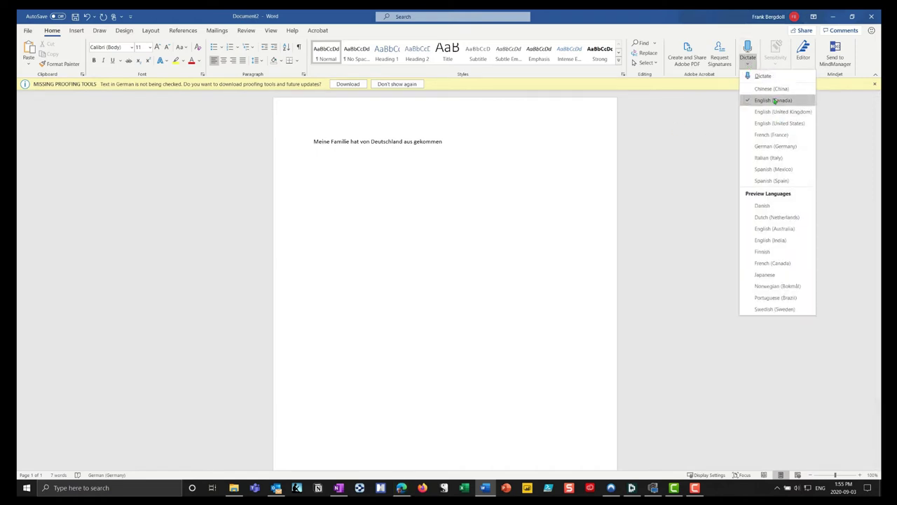
pyautogui.click(490, 149)
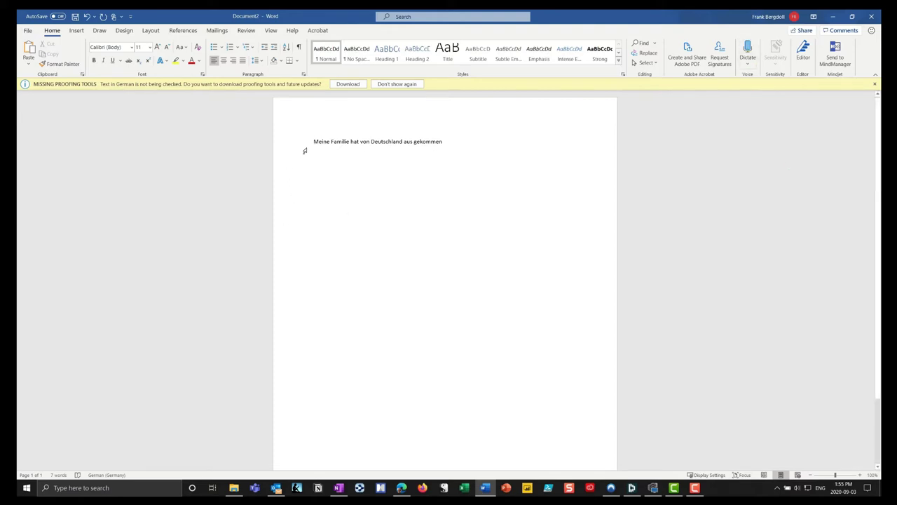
pyautogui.click(747, 64)
pyautogui.click(696, 118)
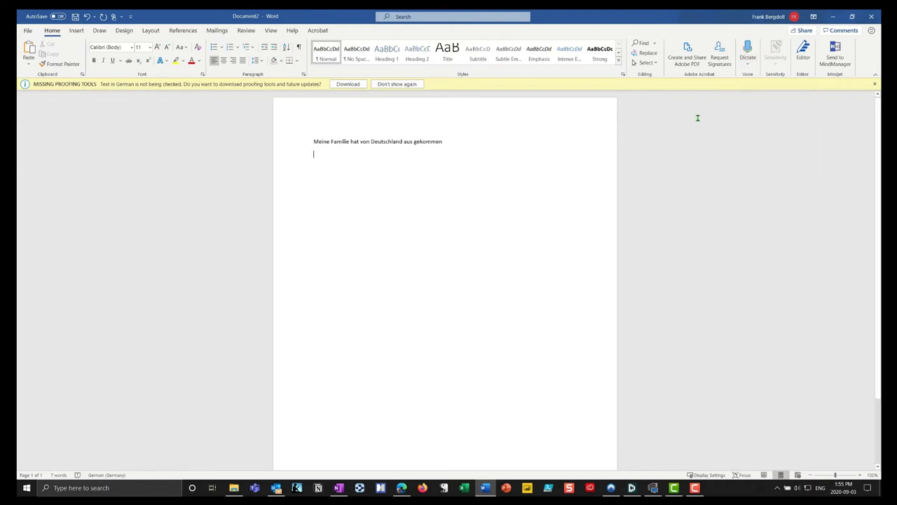
# - Dictate four English paragraphs about using dictation after the German sentence
pyautogui.click(748, 52)
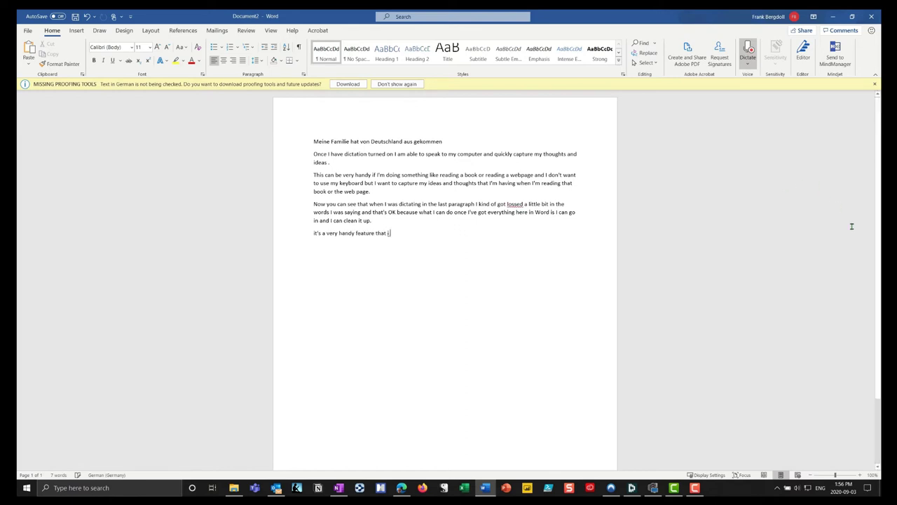
pyautogui.click(748, 56)
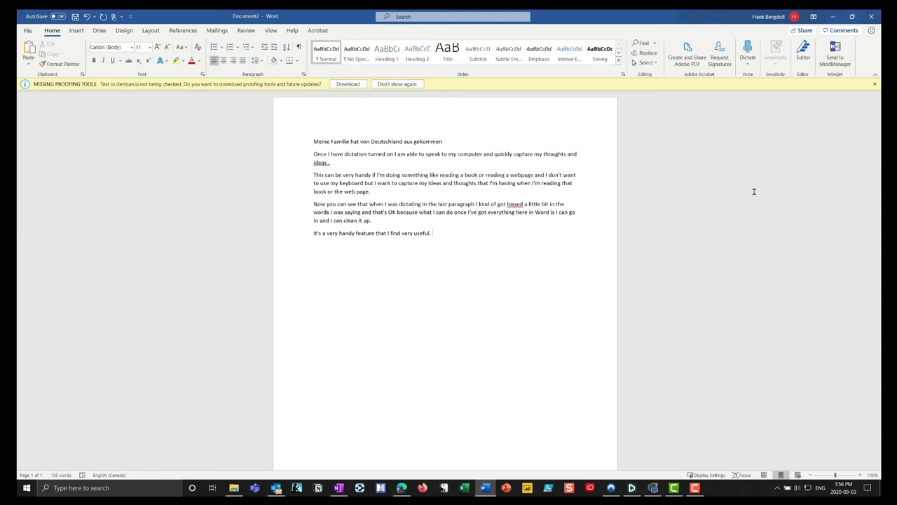
# - Minimise Word and Edge, then centre and widen the OneNote window
pyautogui.click(833, 16)
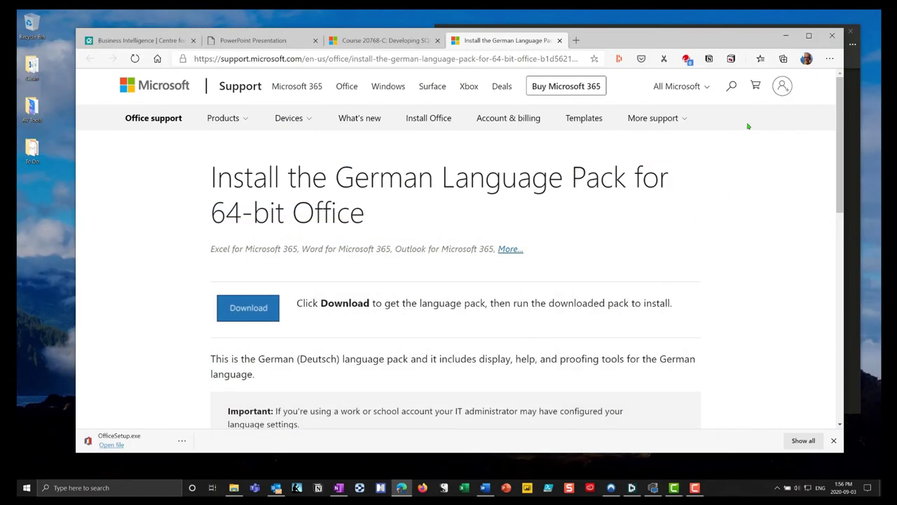
pyautogui.click(786, 35)
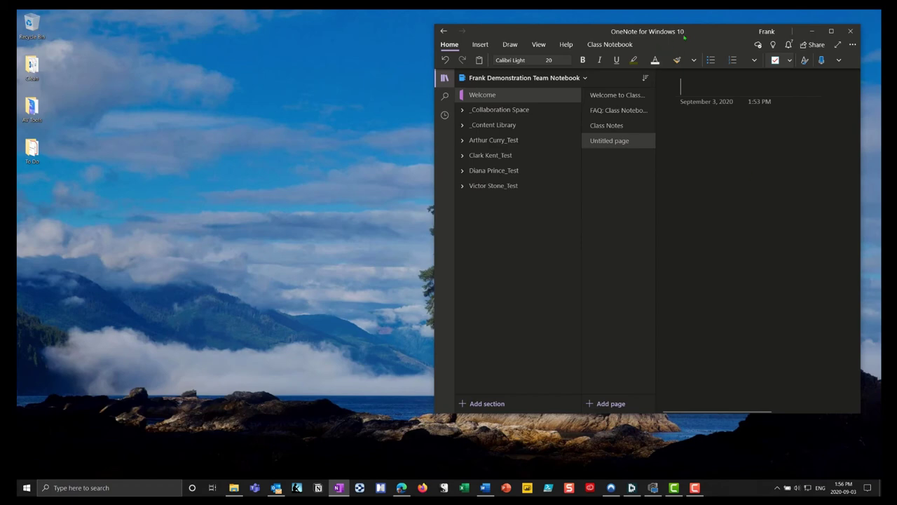
pyautogui.moveTo(684, 37); pyautogui.dragTo(408, 46)
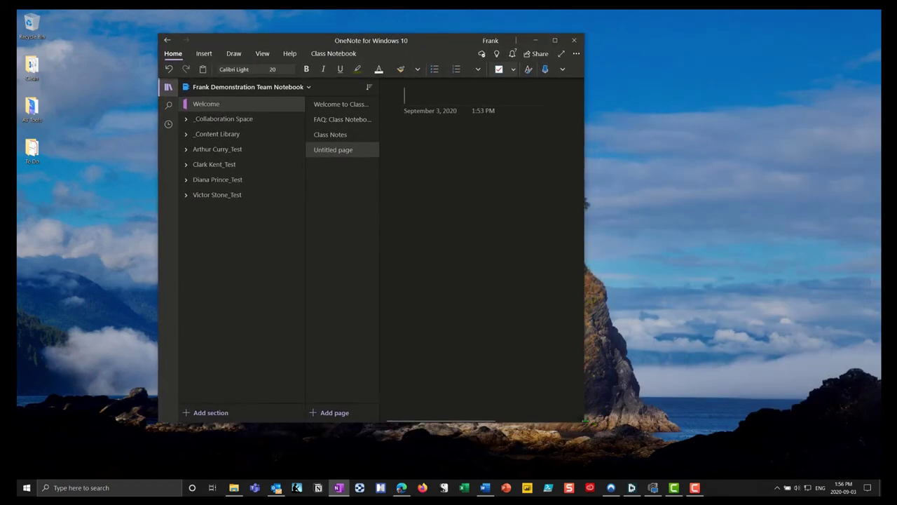
pyautogui.moveTo(585, 421); pyautogui.dragTo(855, 421)
pyautogui.moveTo(600, 43); pyautogui.dragTo(548, 49)
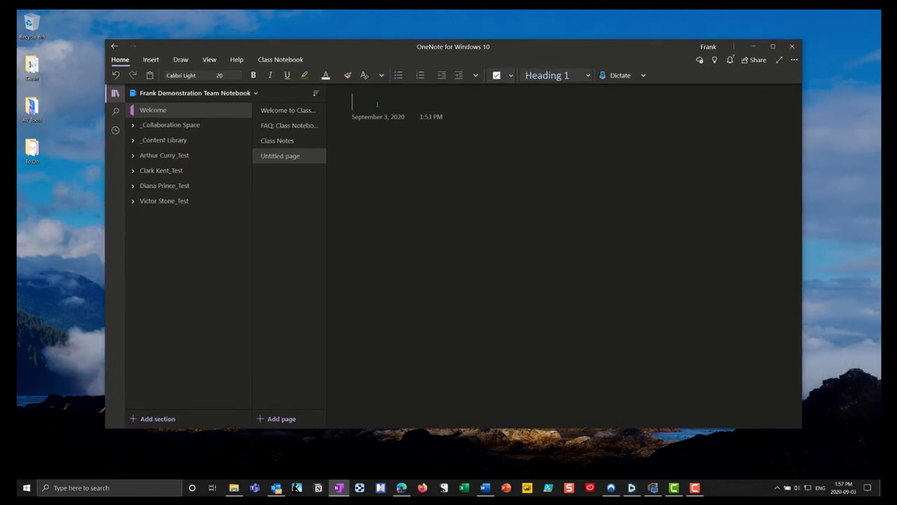
# - Title the OneNote page 'Notes on a cool book'
pyautogui.write('Notes on a coll')
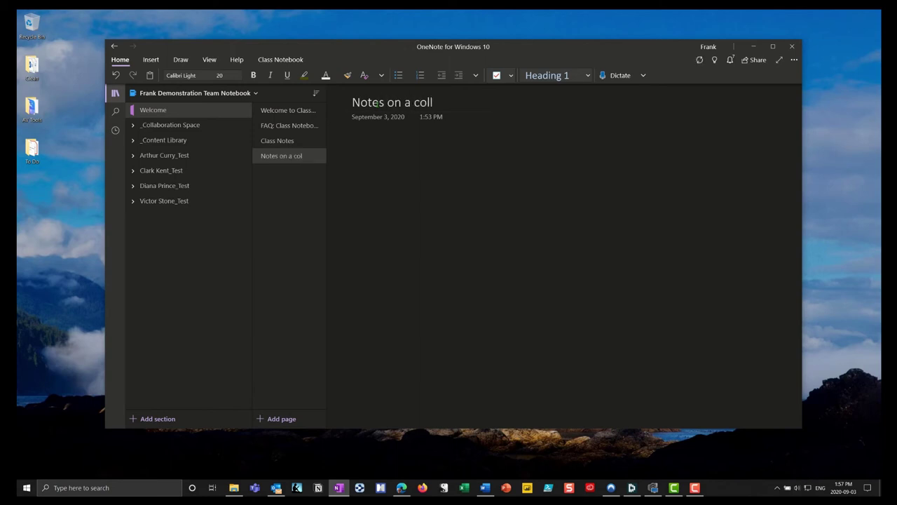
pyautogui.press('BackSpace')
pyautogui.write('ol book')
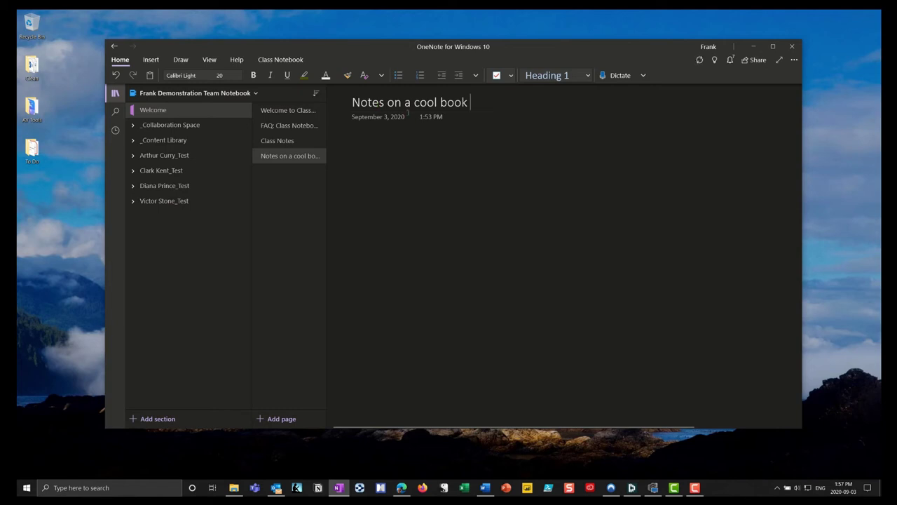
pyautogui.click(407, 156)
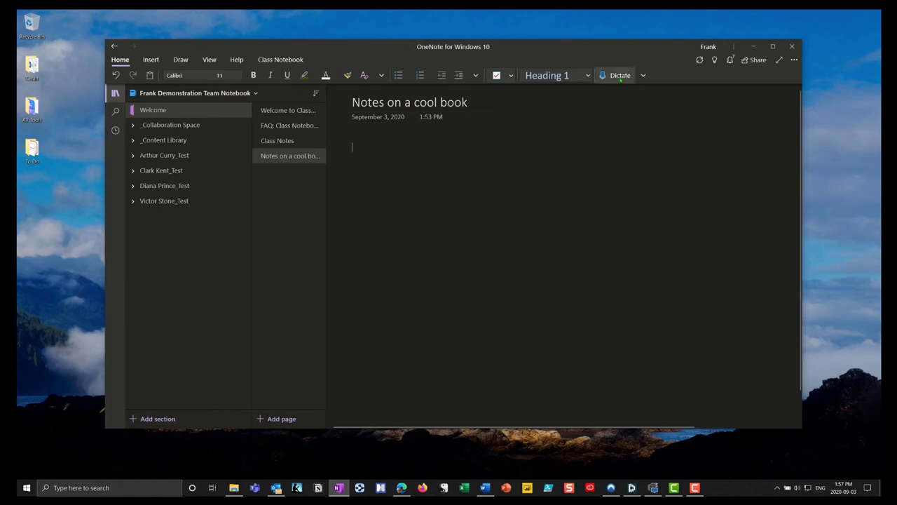
# - Set OneNote dictation to English (Canada) and start Dictate
pyautogui.click(643, 78)
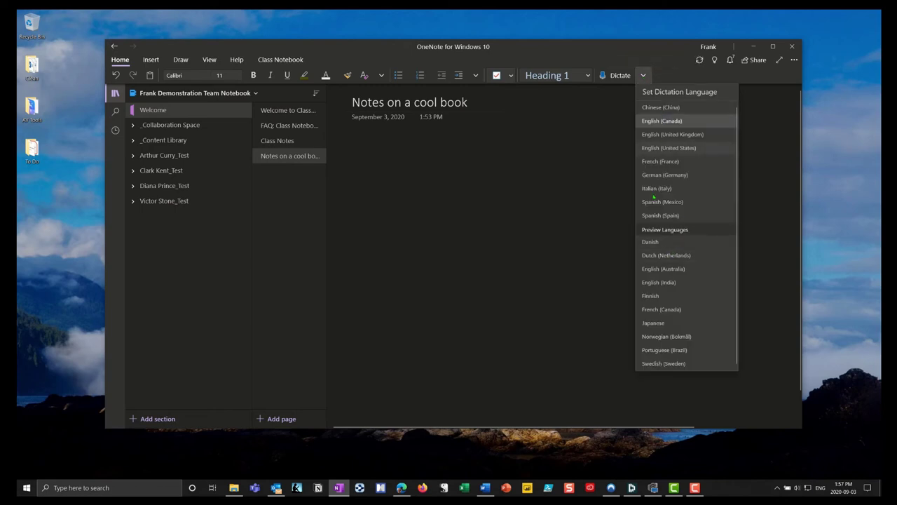
pyautogui.click(652, 120)
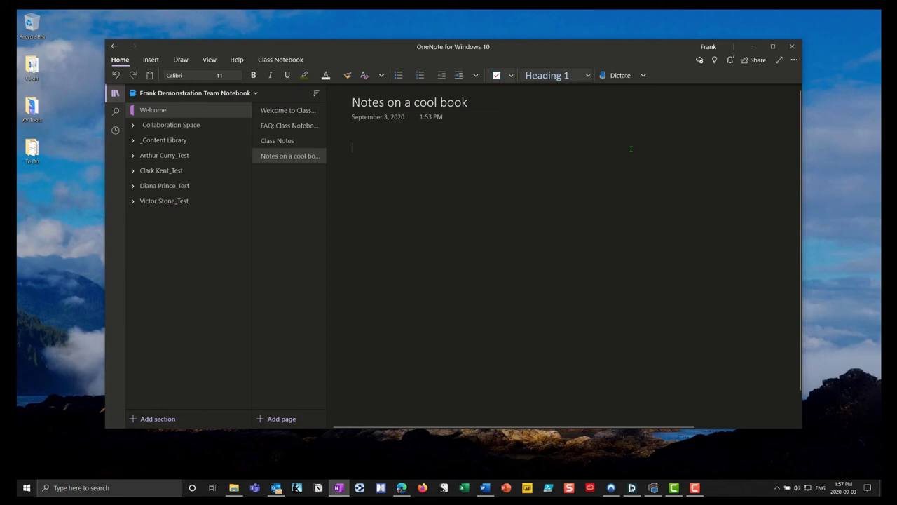
pyautogui.click(618, 75)
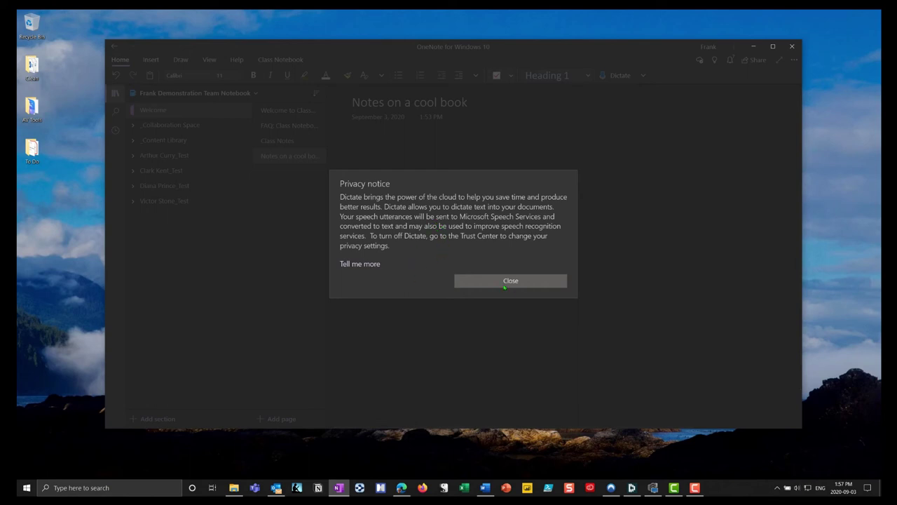
# - Dismiss the privacy notice and dictate two paragraphs about taking notes while reading a book
pyautogui.click(499, 282)
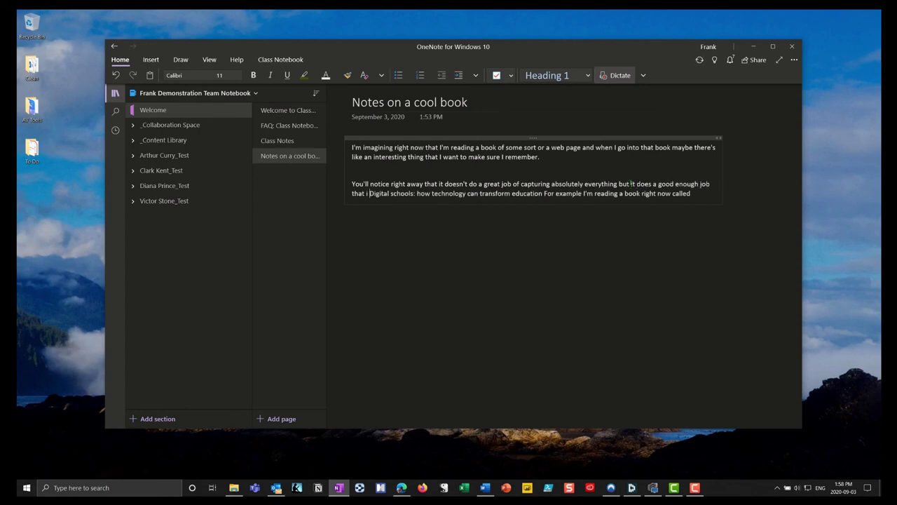
pyautogui.click(615, 76)
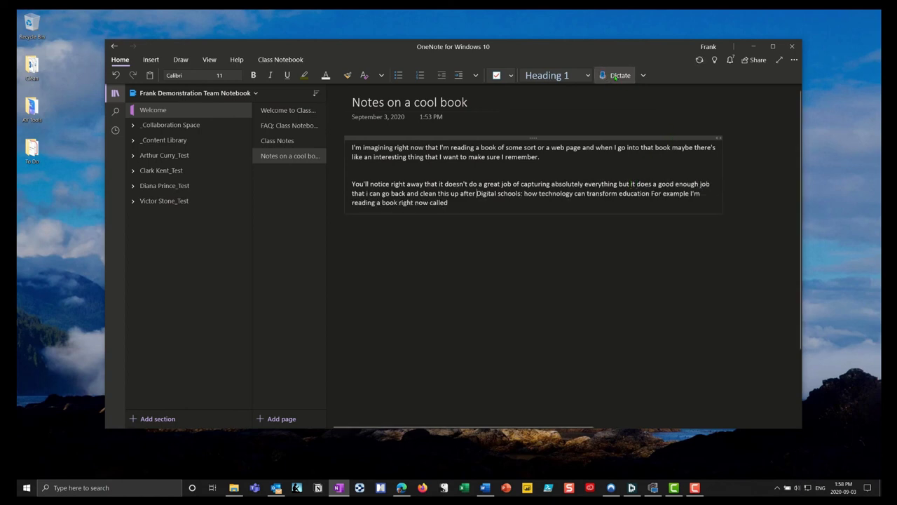